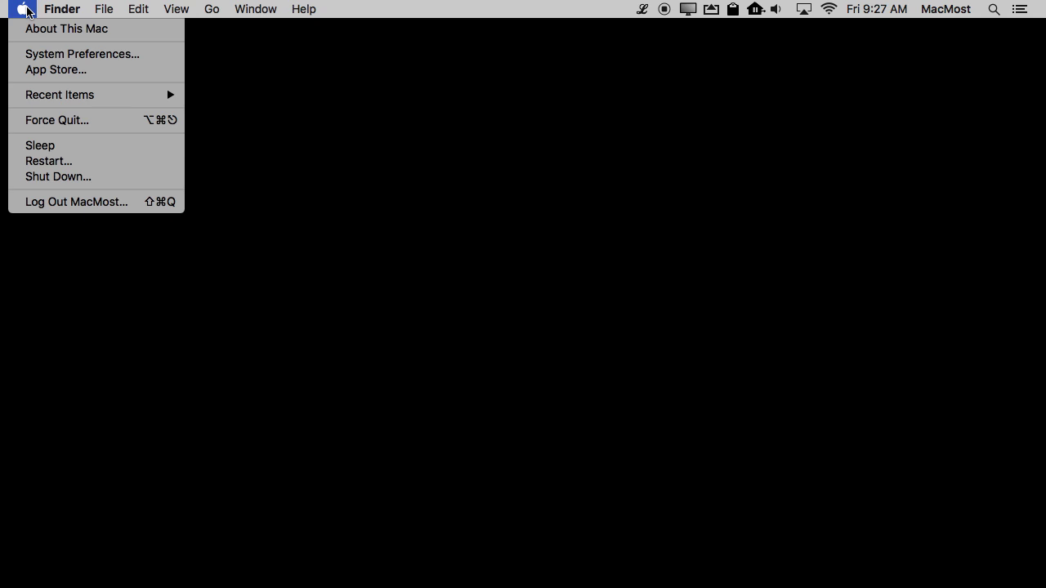
- Open System Preferences from the Apple menu
{"action": "left_click", "coordinate": [40, 55]}
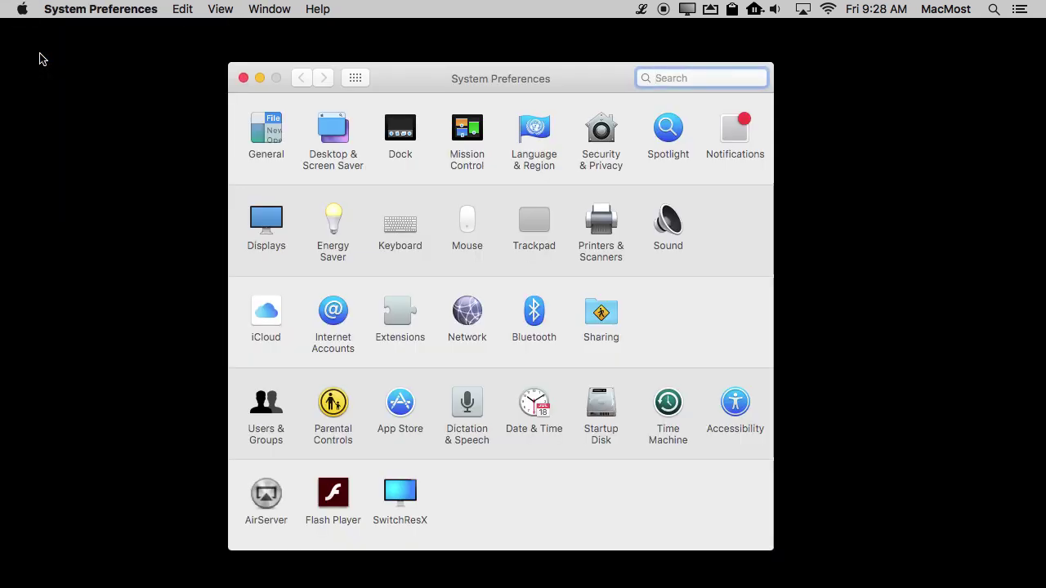
- Search 'Gate' to open Security & Privacy, then unlock it with the lock icon
{"action": "type", "text": "Gat"}
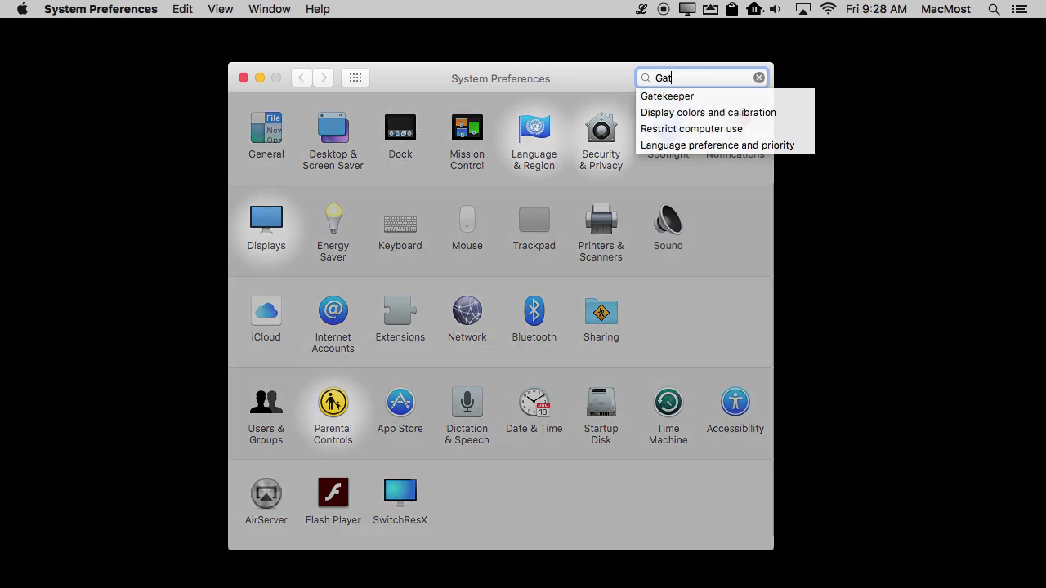
{"action": "type", "text": "e"}
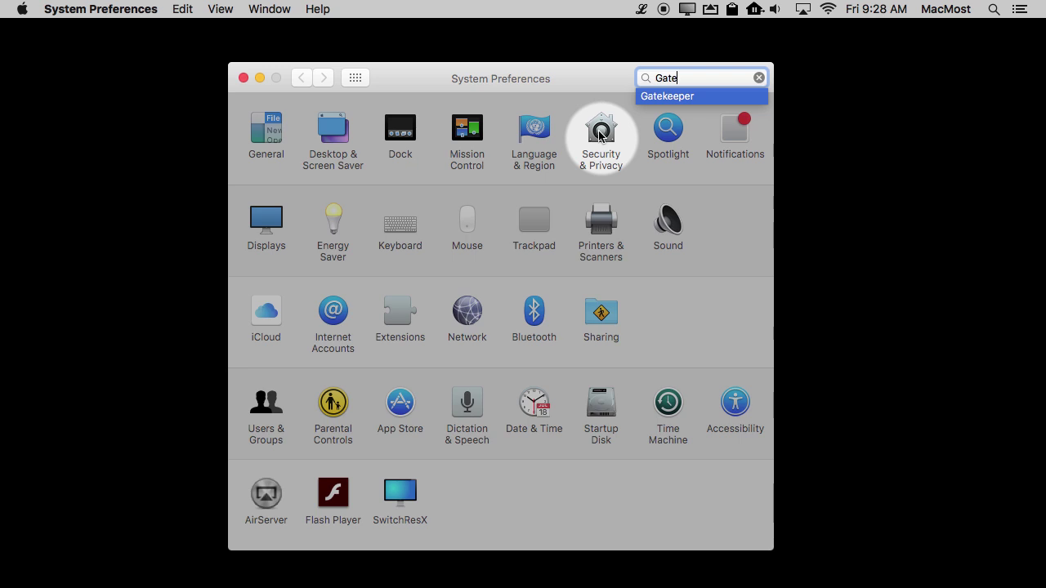
{"action": "left_click", "coordinate": [600, 136]}
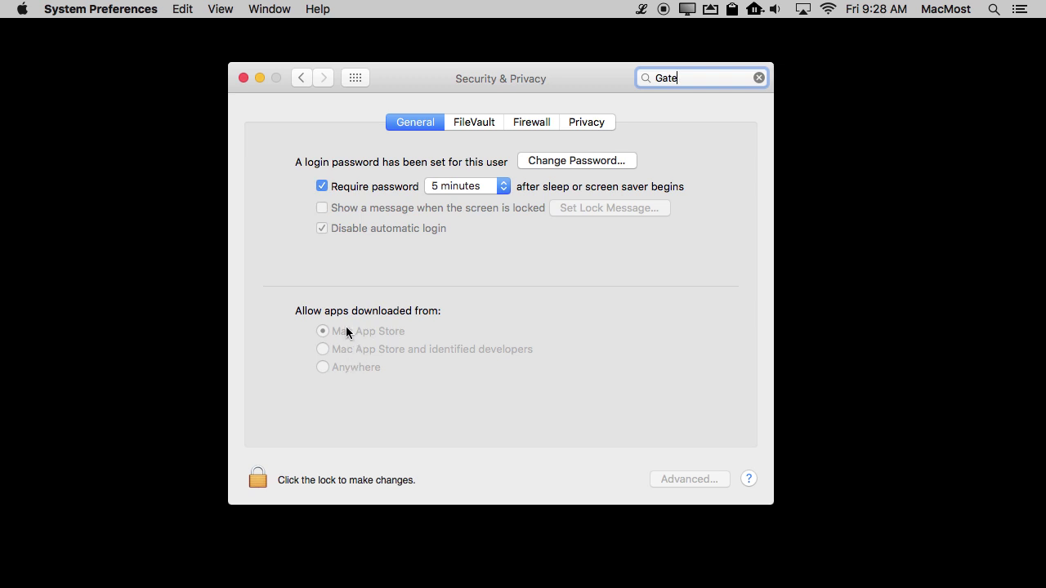
{"action": "left_click", "coordinate": [256, 480]}
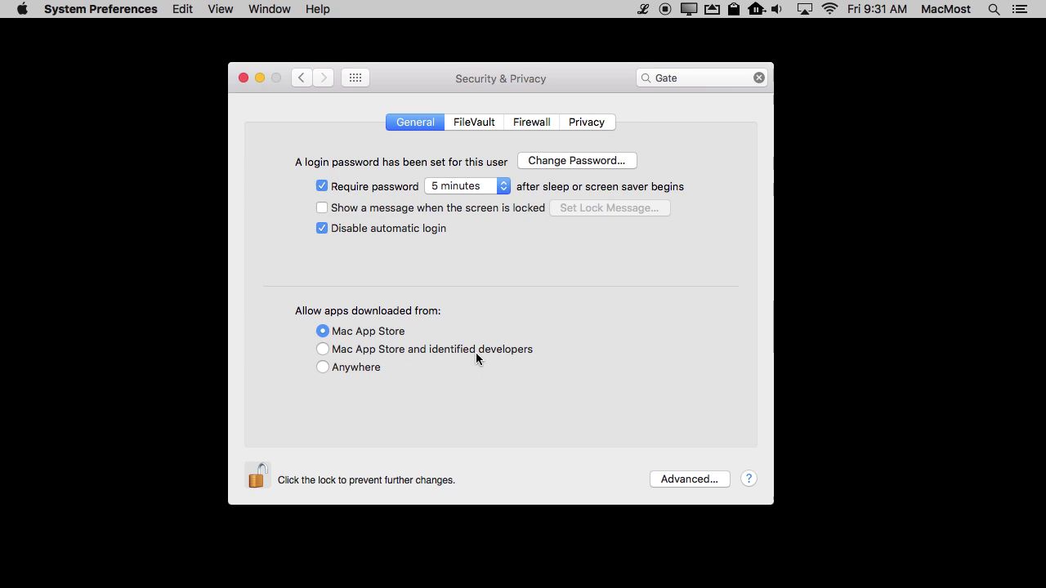
{"action": "left_click", "coordinate": [322, 367]}
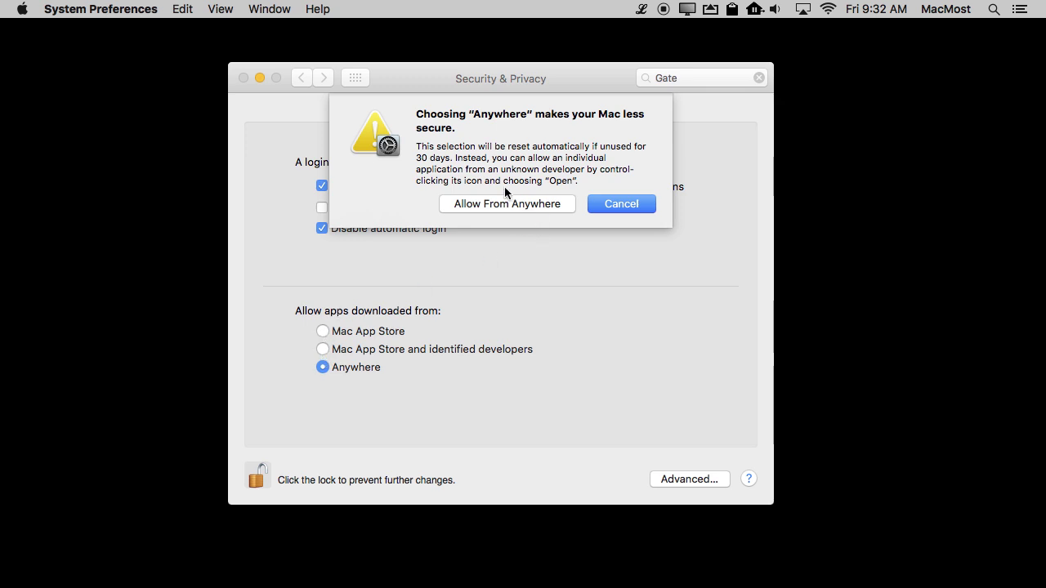
{"action": "left_click", "coordinate": [624, 206]}
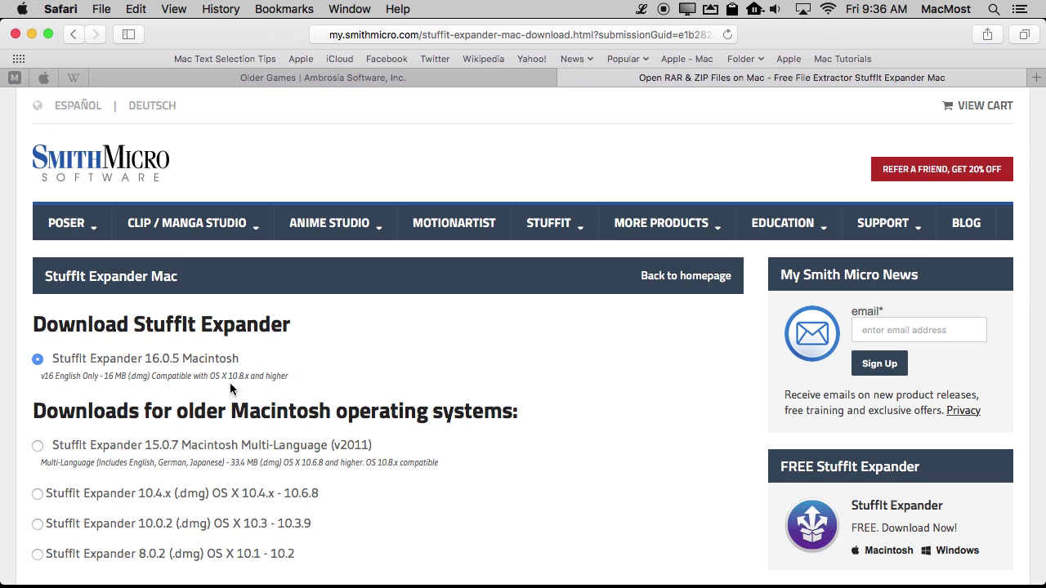
- Download the StuffIt Expander 16.0.5 installer from the Smith Micro page
{"action": "scroll", "coordinate": [229, 383], "scroll_direction": "down", "scroll_amount": 3}
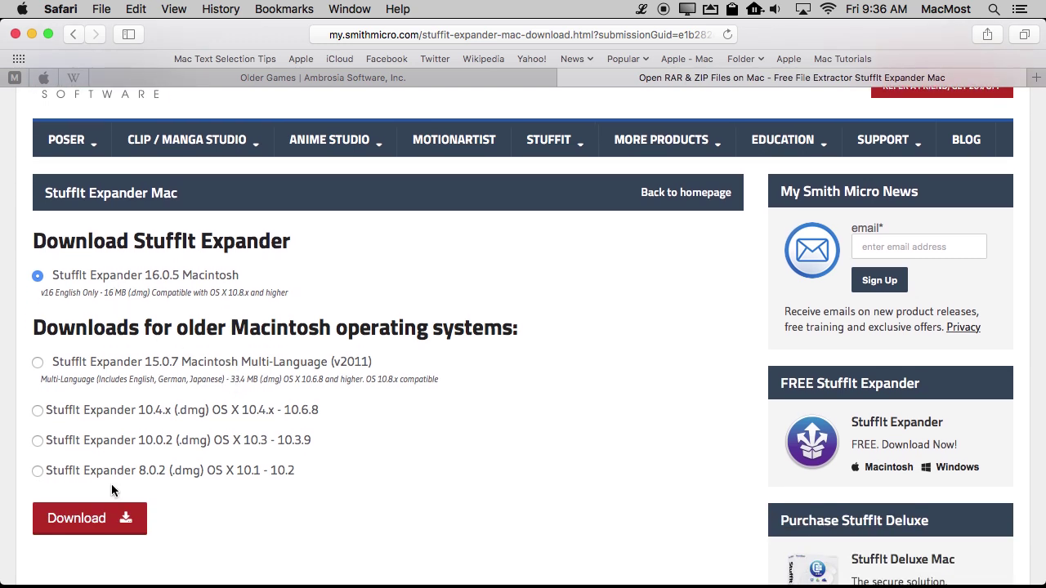
{"action": "left_click", "coordinate": [77, 520]}
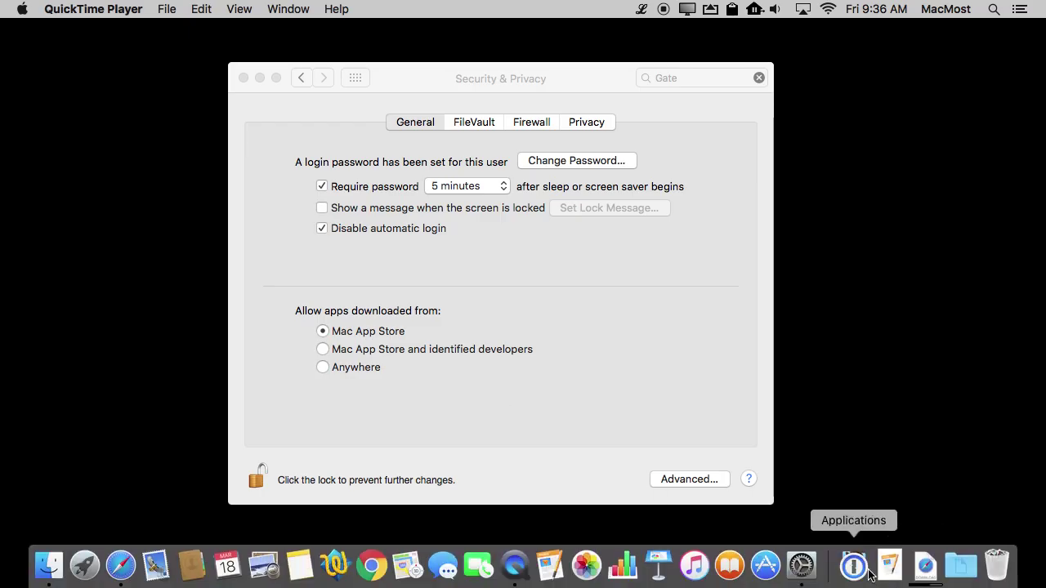
- Open the StuffIt Expander .dmg from Downloads, agree to its license, and open a new Finder window
{"action": "left_click", "coordinate": [929, 579]}
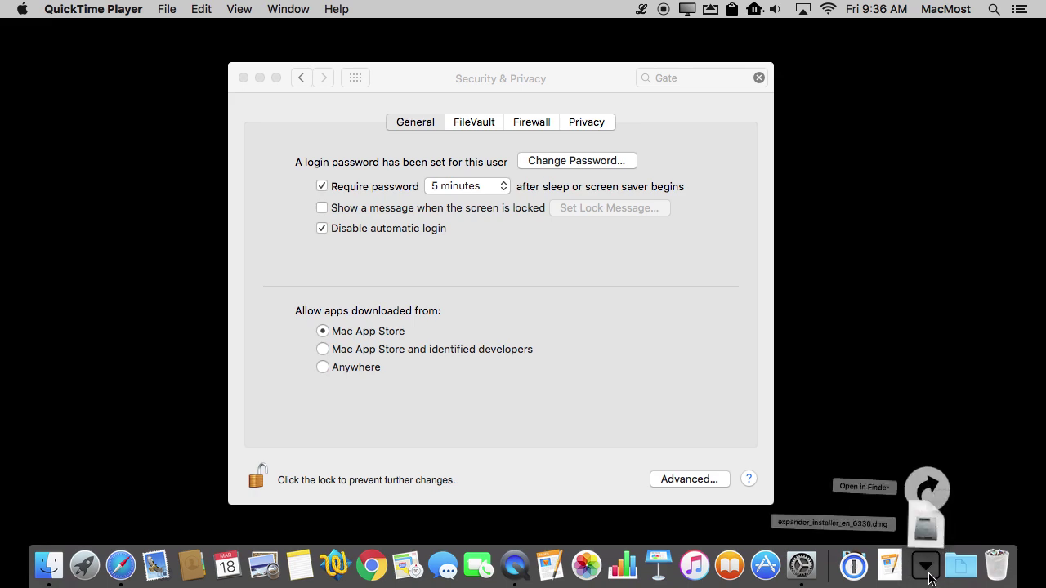
{"action": "left_click", "coordinate": [933, 511]}
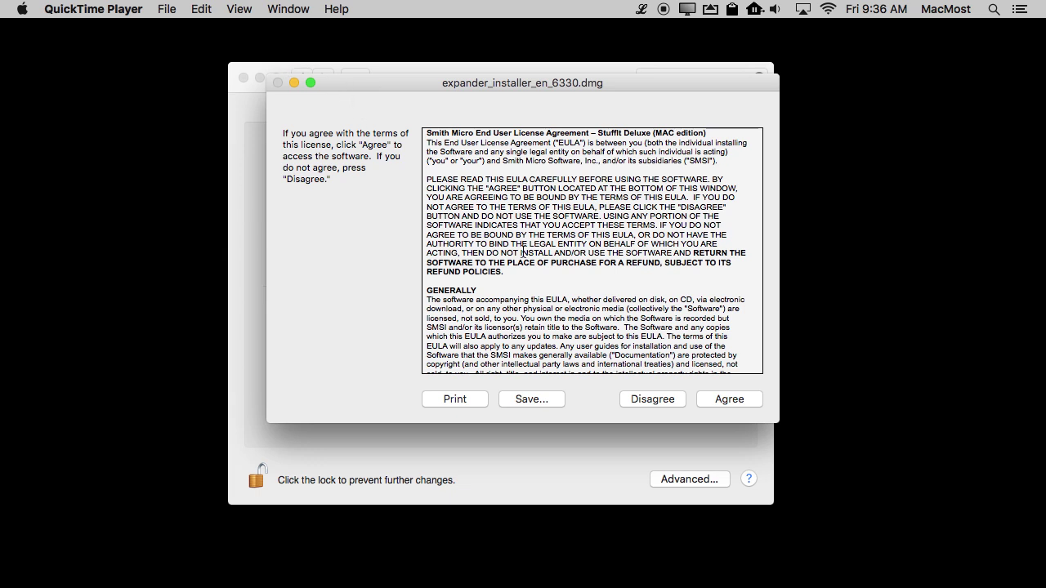
{"action": "left_click", "coordinate": [724, 398]}
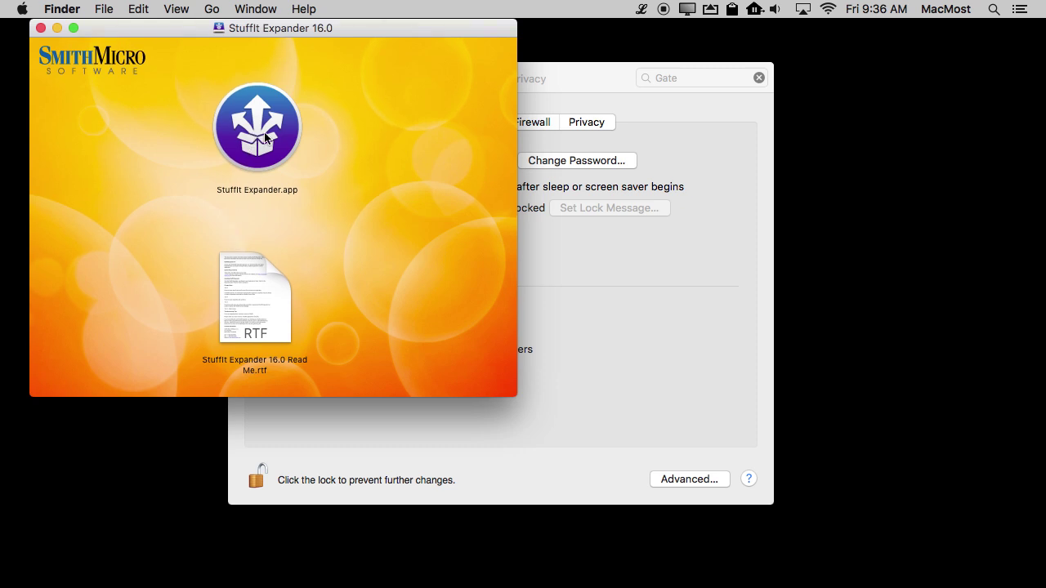
{"action": "key", "text": "super+n"}
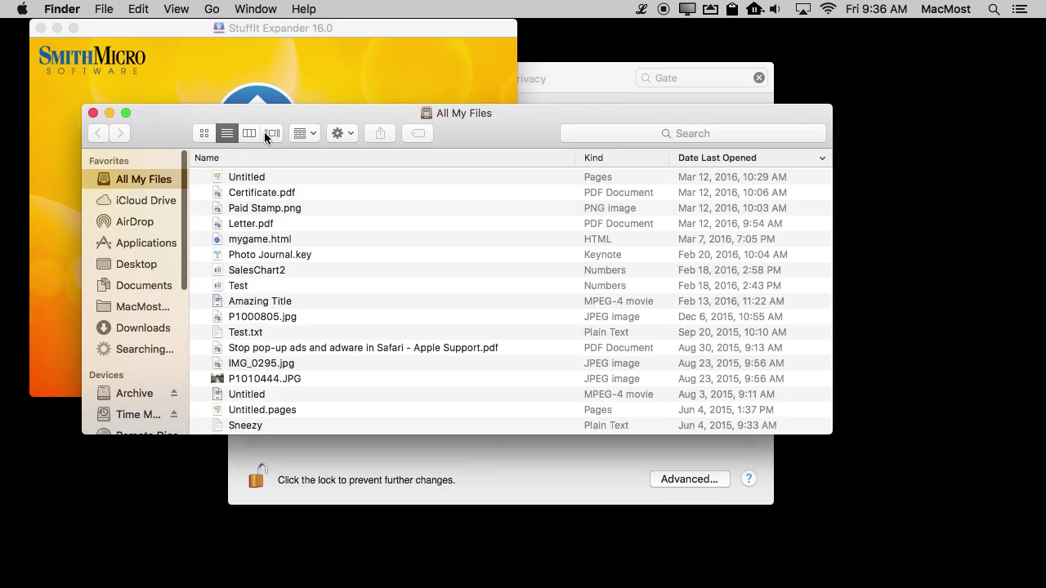
- Copy StuffIt Expander.app into Applications and try launching it from there
{"action": "left_click", "coordinate": [137, 245]}
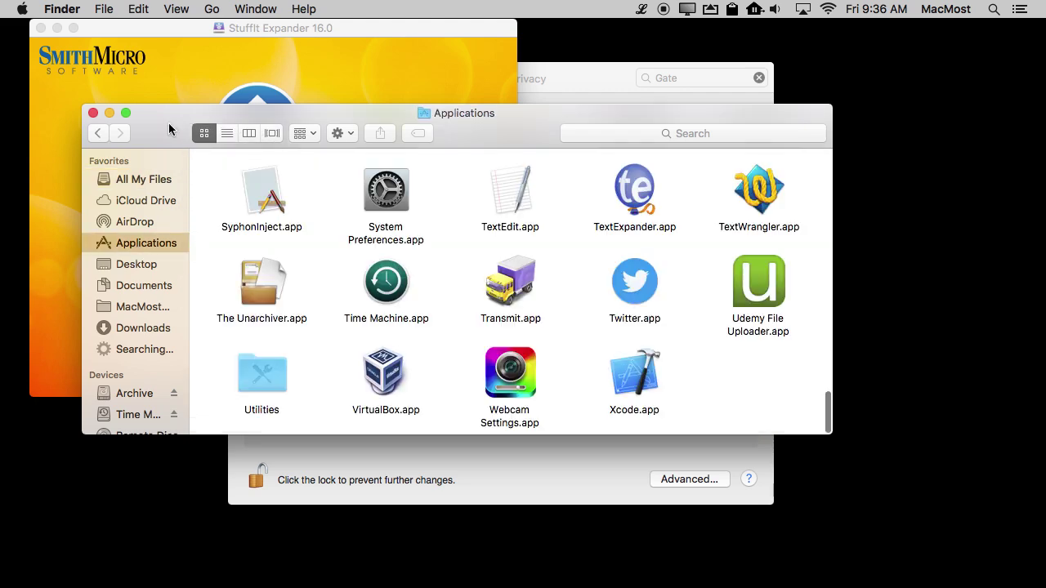
{"action": "left_click_drag", "start_coordinate": [183, 117], "coordinate": [512, 167]}
{"action": "mouse_move", "coordinate": [257, 131]}
{"action": "left_mouse_down"}
{"action": "mouse_move", "coordinate": [478, 231]}
{"action": "mouse_move", "coordinate": [661, 261]}
{"action": "left_mouse_up"}
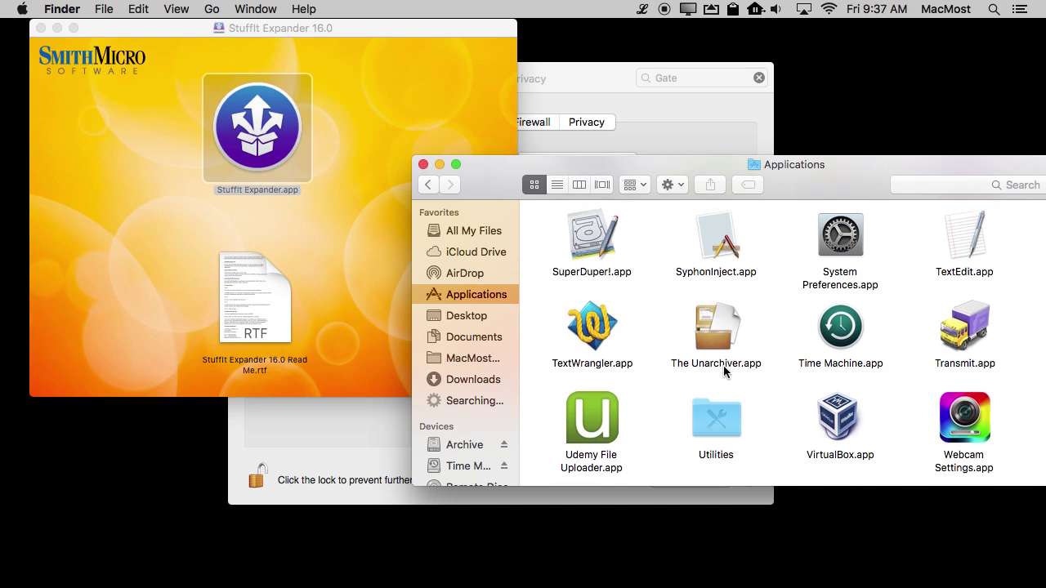
{"action": "scroll", "coordinate": [724, 370], "scroll_direction": "up", "scroll_amount": 3}
{"action": "scroll", "coordinate": [724, 370], "scroll_direction": "up", "scroll_amount": 2}
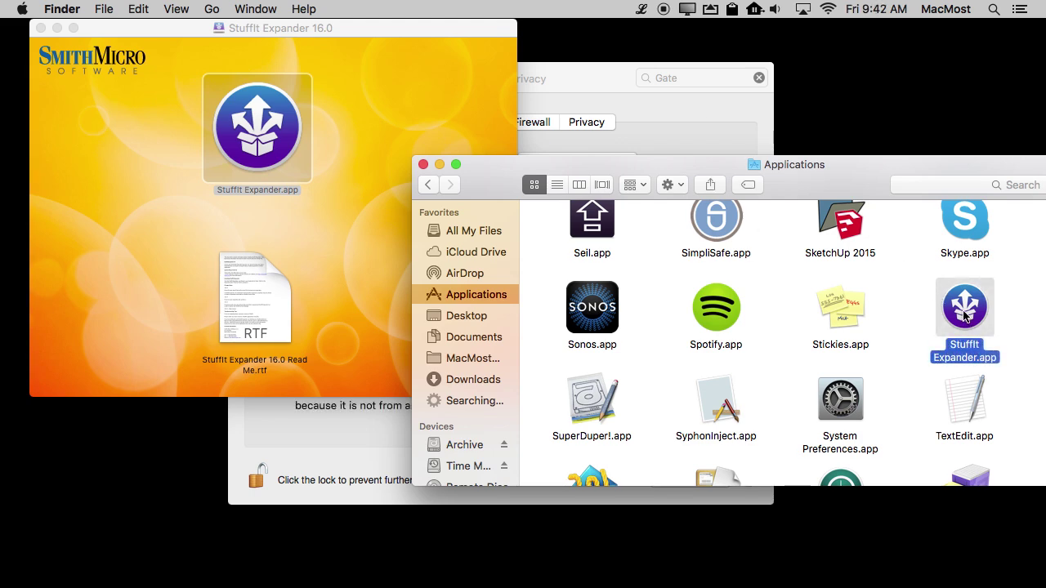
{"action": "double_click", "coordinate": [964, 315]}
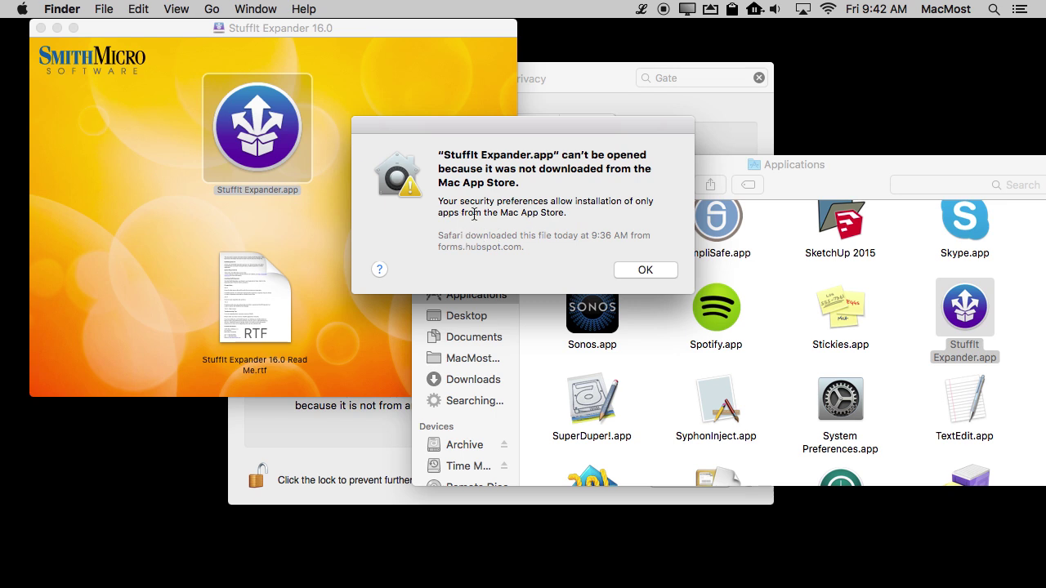
- Dismiss the Gatekeeper 'can't be opened' warning and return to Security & Privacy
{"action": "mouse_move", "coordinate": [460, 202]}
{"action": "left_mouse_down"}
{"action": "mouse_move", "coordinate": [602, 204]}
{"action": "mouse_move", "coordinate": [538, 210]}
{"action": "mouse_move", "coordinate": [564, 211]}
{"action": "left_mouse_up"}
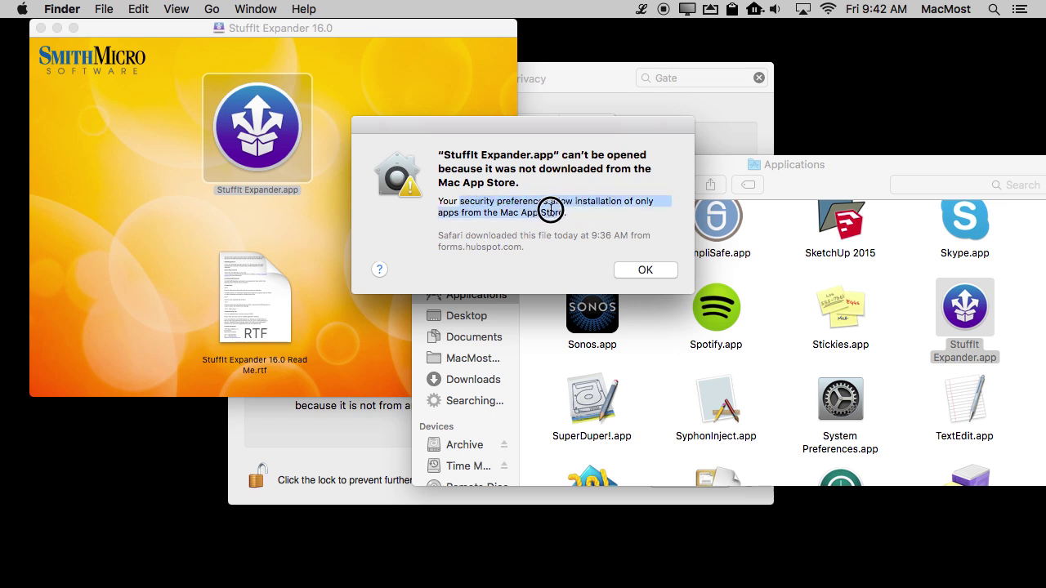
{"action": "left_click", "coordinate": [645, 269]}
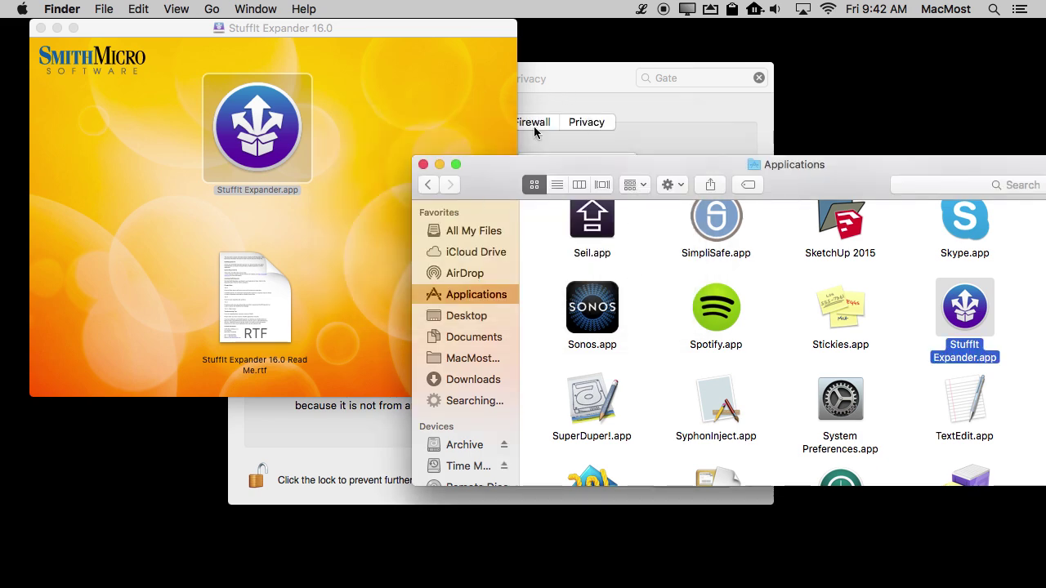
{"action": "left_click", "coordinate": [570, 83]}
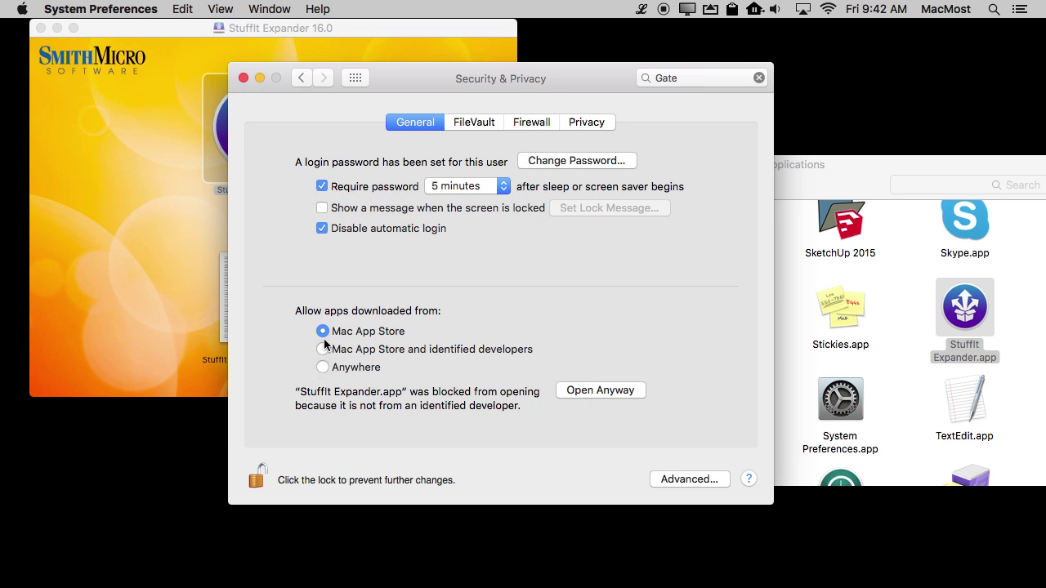
{"action": "left_click", "coordinate": [324, 367]}
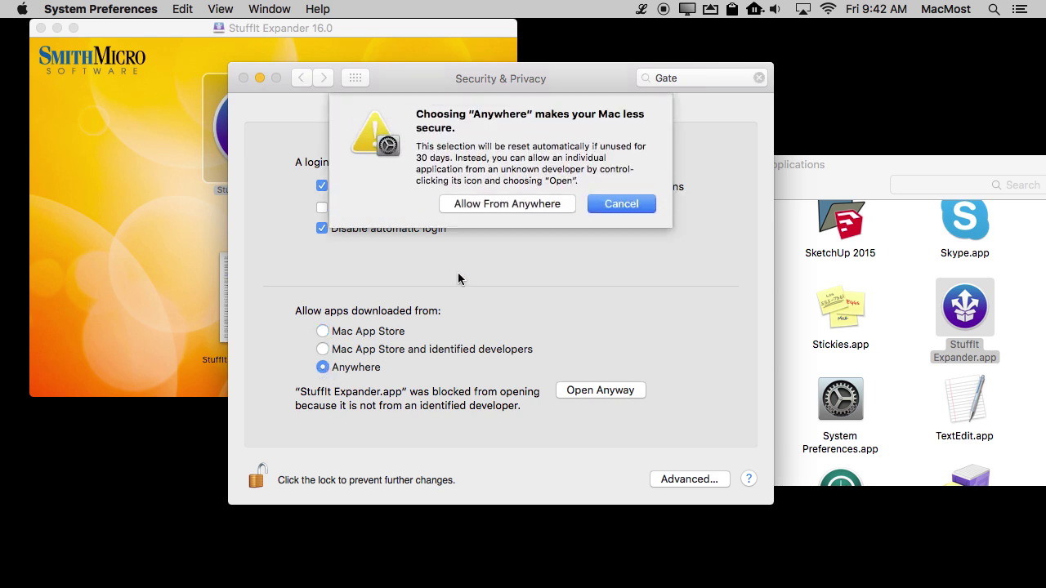
{"action": "left_click", "coordinate": [617, 206]}
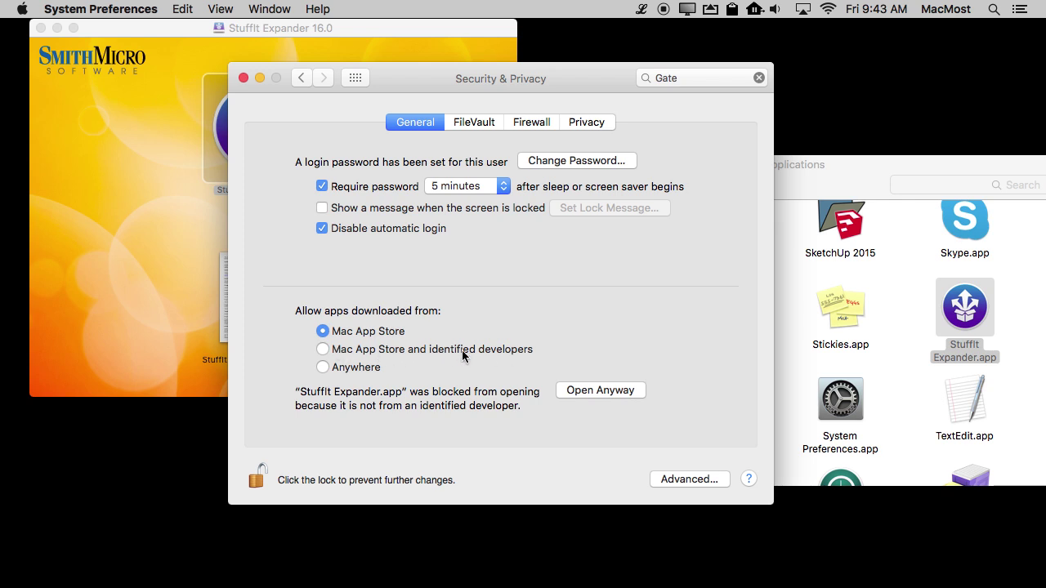
{"action": "left_click", "coordinate": [609, 395]}
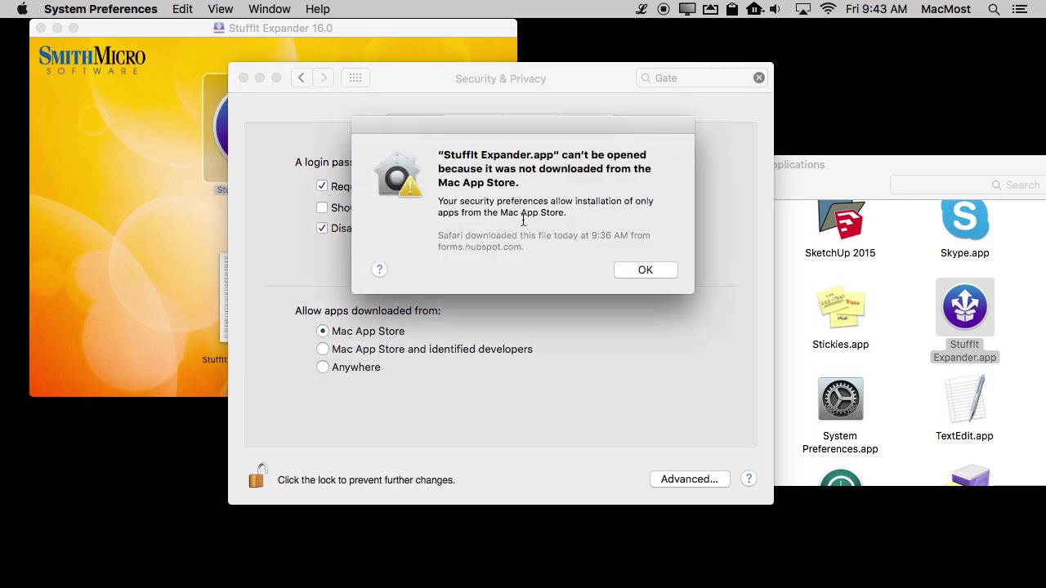
- Allow apps from identified developers and open StuffIt Expander with Open Anyway
{"action": "left_click", "coordinate": [630, 269]}
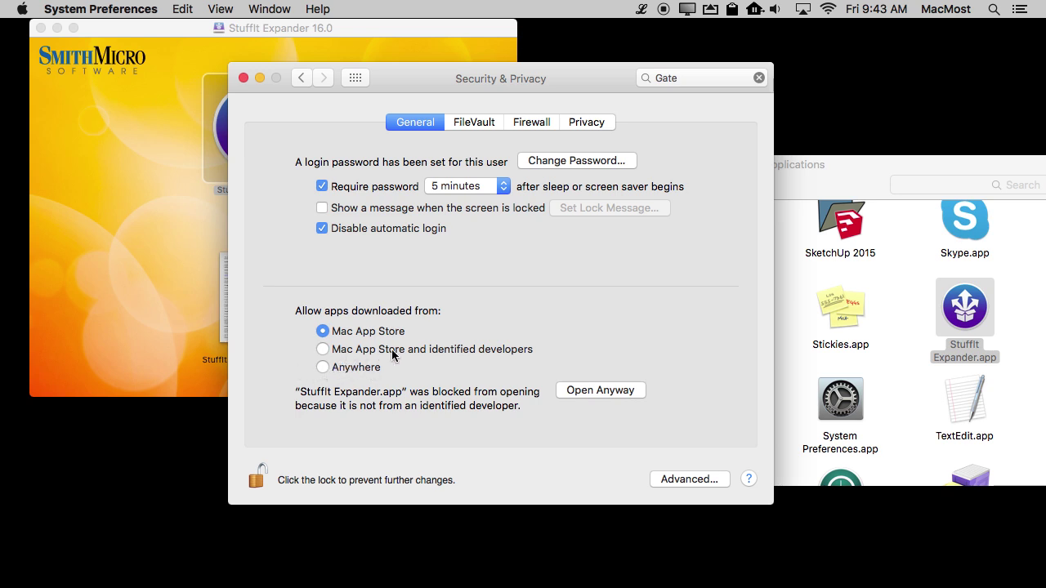
{"action": "left_click", "coordinate": [323, 350]}
{"action": "left_click", "coordinate": [588, 390]}
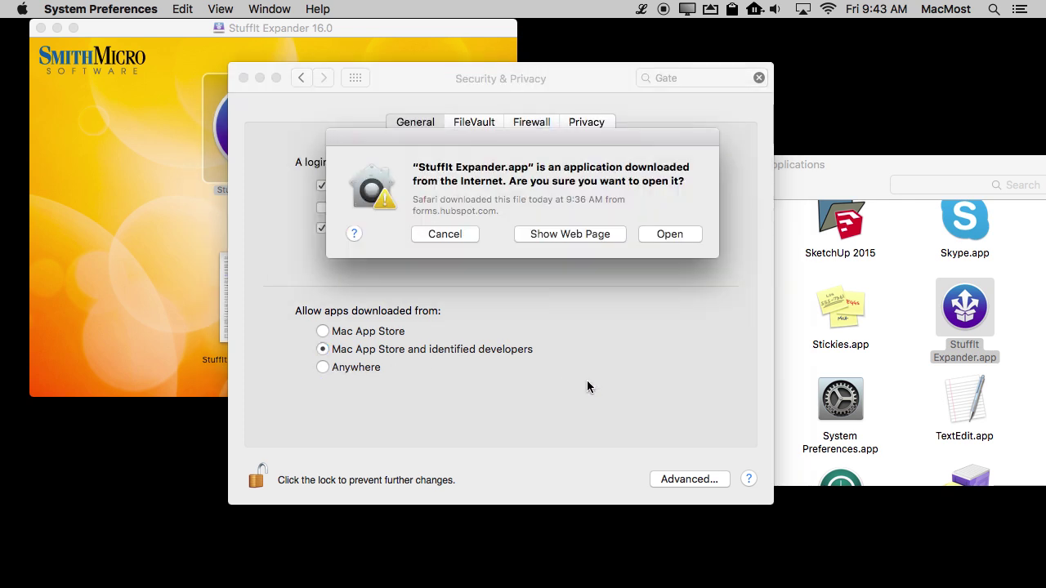
{"action": "left_click", "coordinate": [664, 233]}
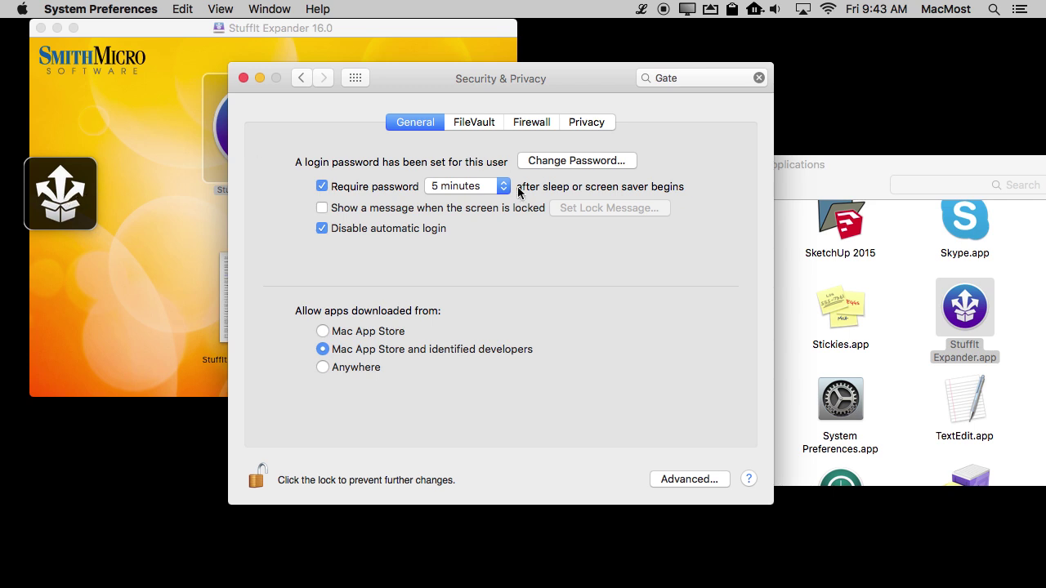
{"action": "left_click", "coordinate": [321, 334]}
{"action": "left_click", "coordinate": [321, 350]}
{"action": "left_click", "coordinate": [322, 331]}
{"action": "left_click", "coordinate": [324, 350]}
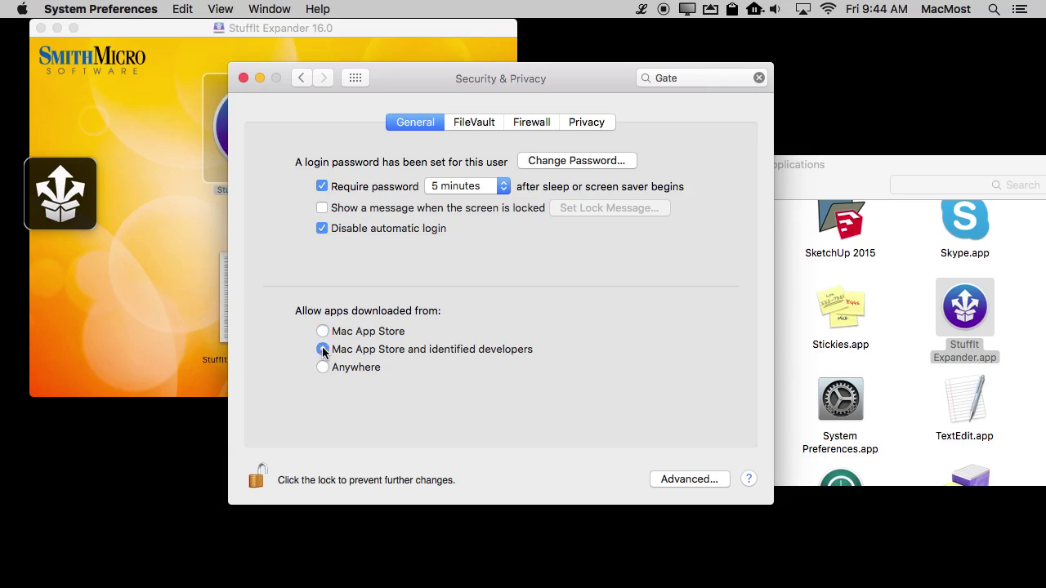